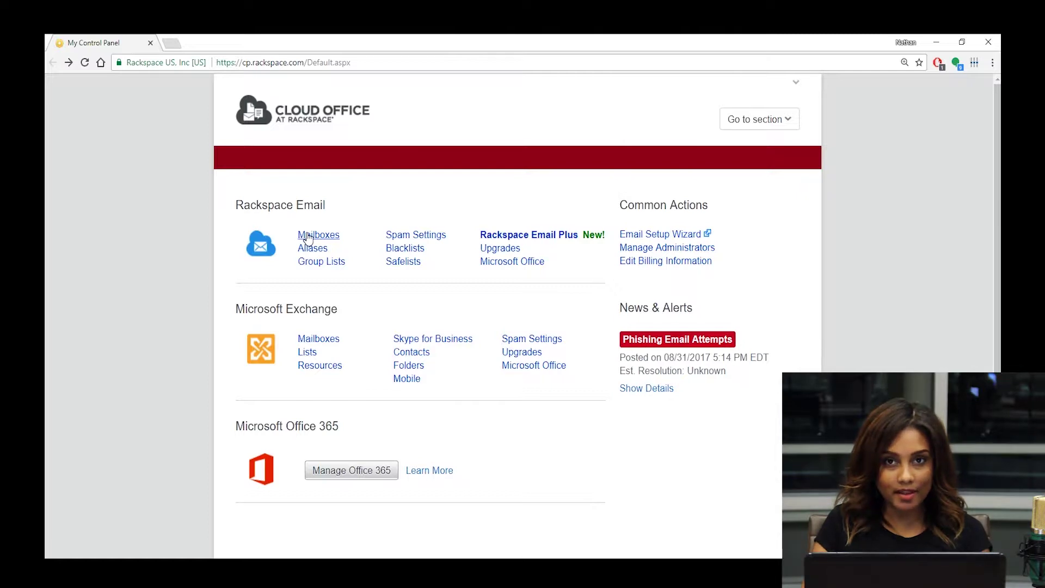
Open the Rackspace Email mailboxes list from the control panel home page.
click(308, 237)
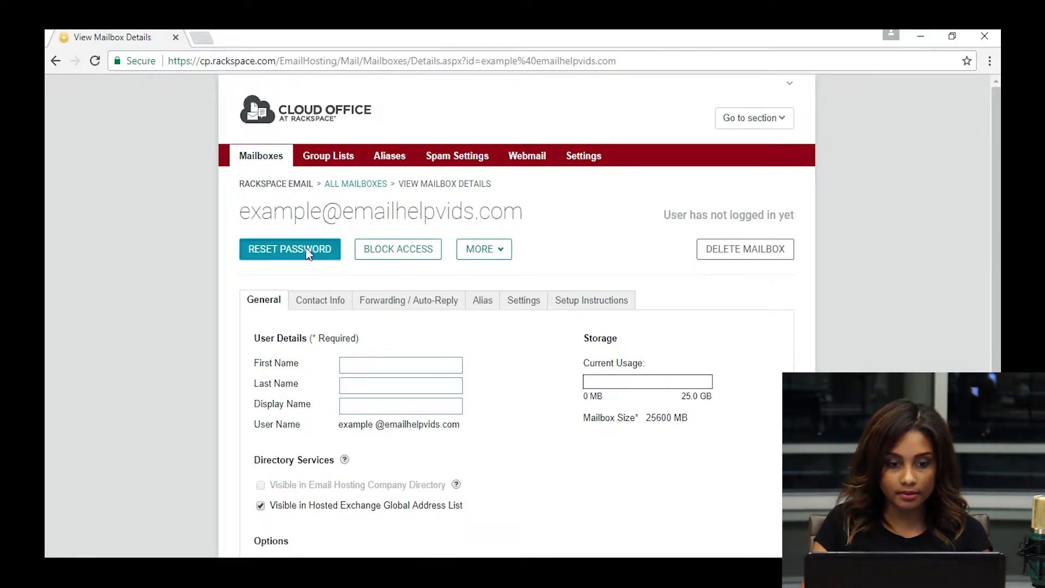
Start a password reset for the example mailbox from its details page.
click(308, 254)
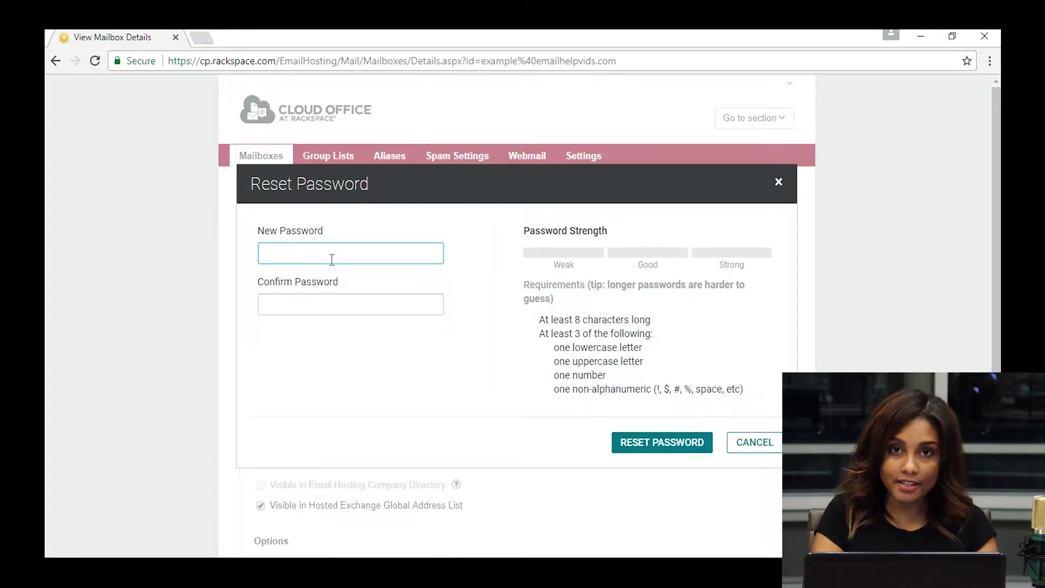
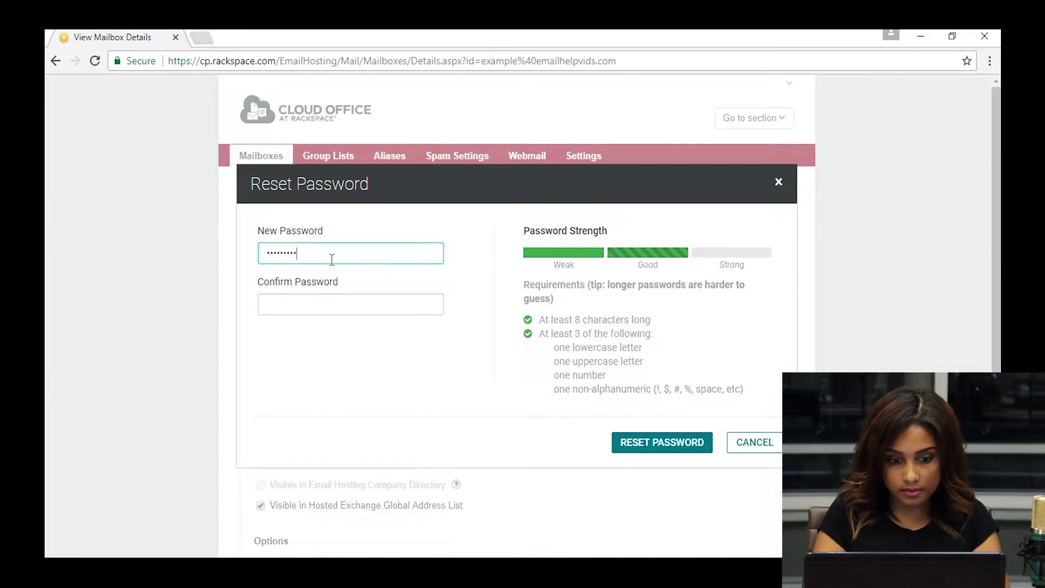
Fill in the new password and matching confirmation, then apply the reset.
key(Tab)
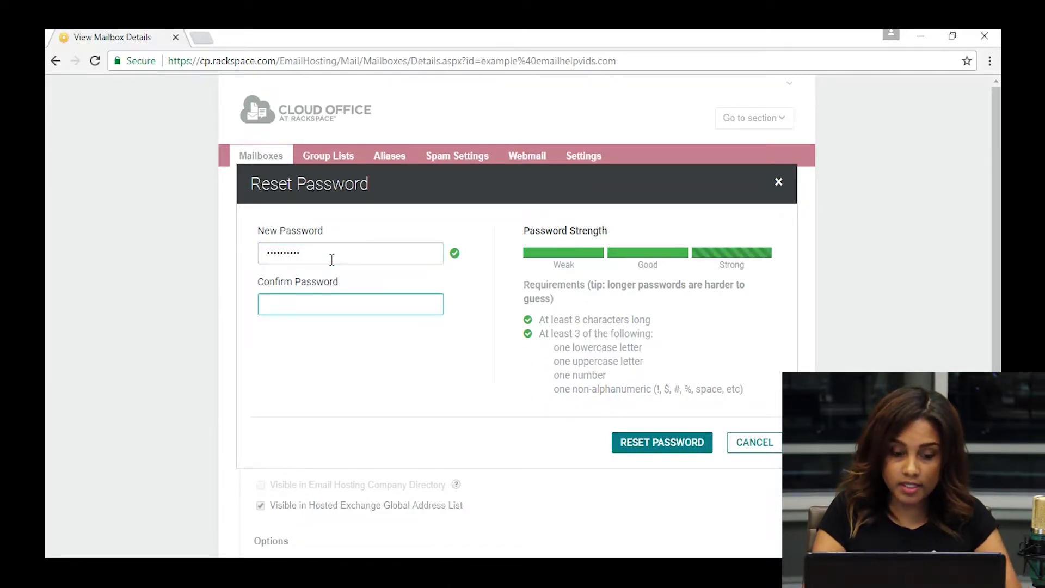
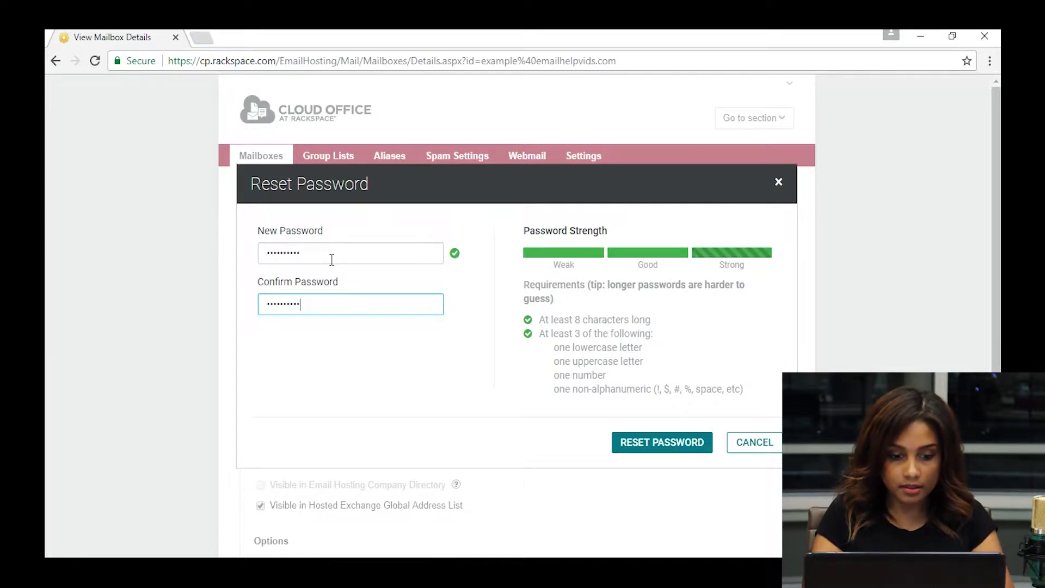
click(402, 419)
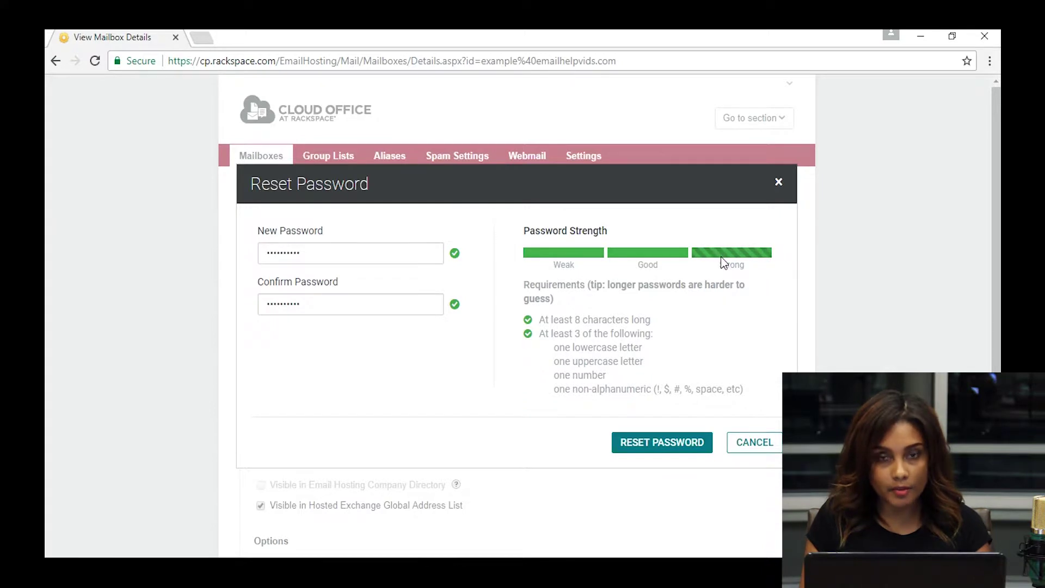
click(661, 441)
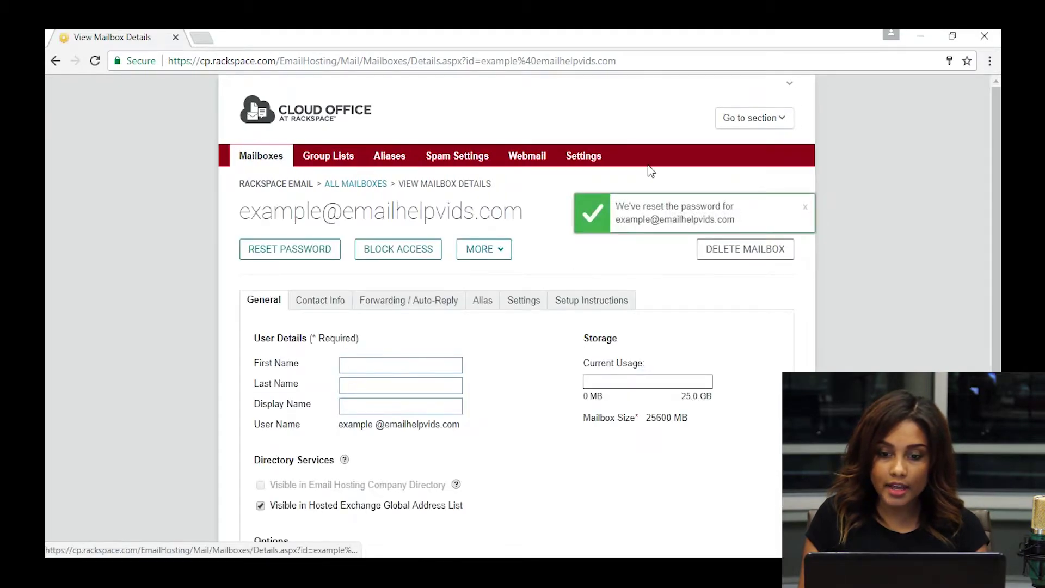
Close the password reset success notice and save with Update Mailbox.
click(807, 212)
scroll(823, 245, down, 2)
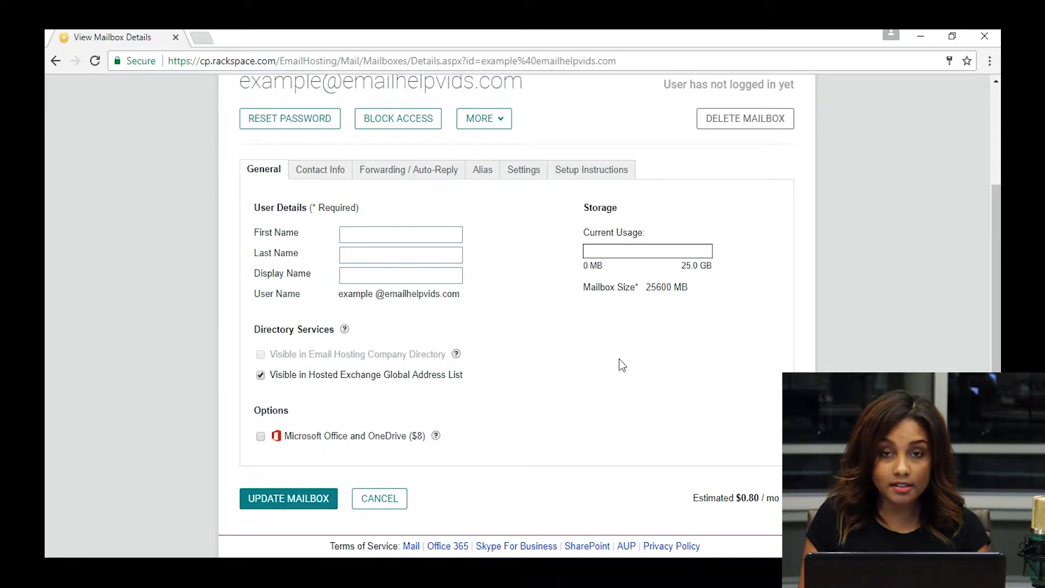
click(320, 499)
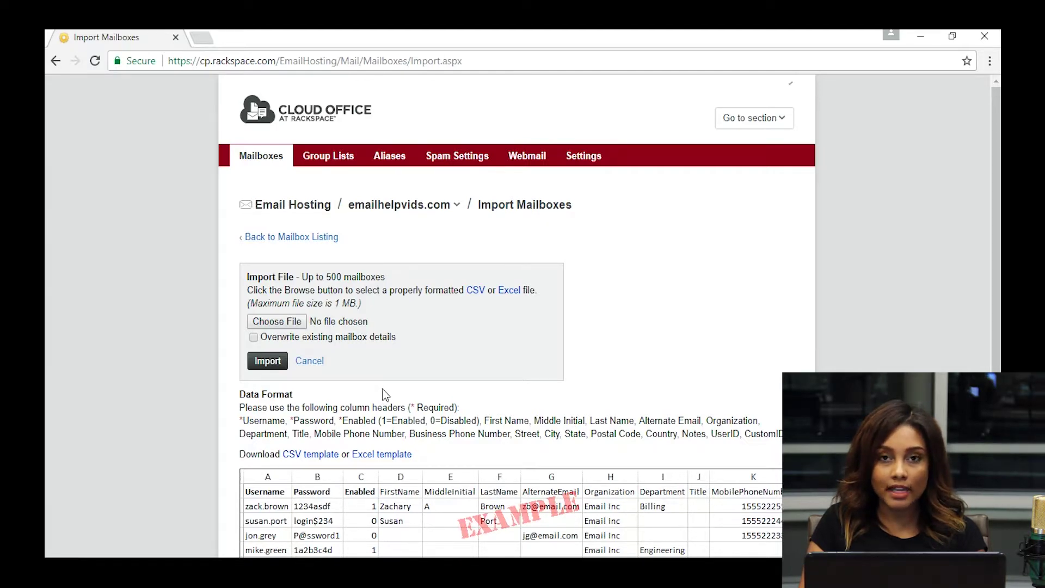
scroll(386, 388, down, 2)
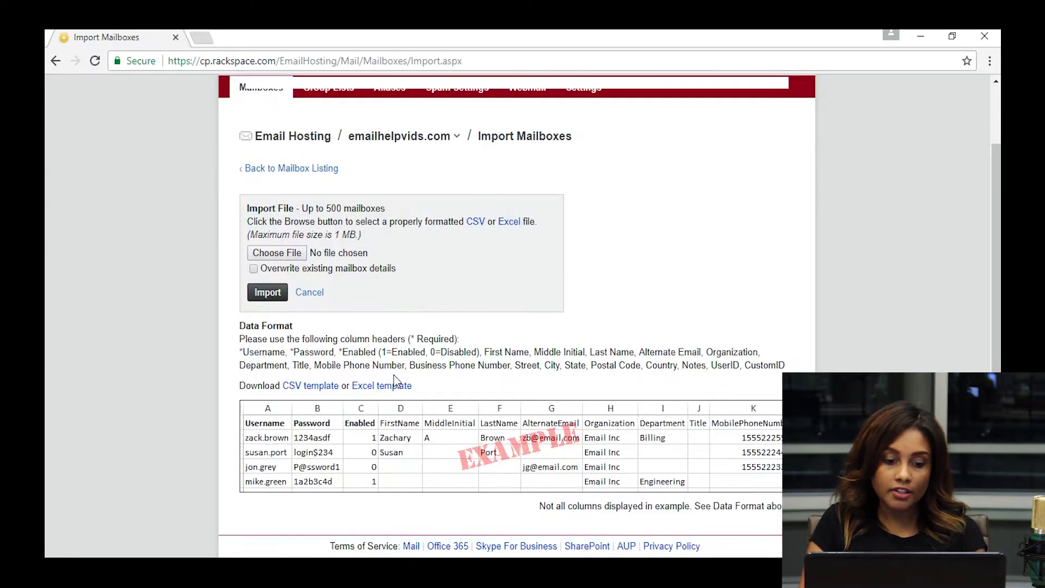